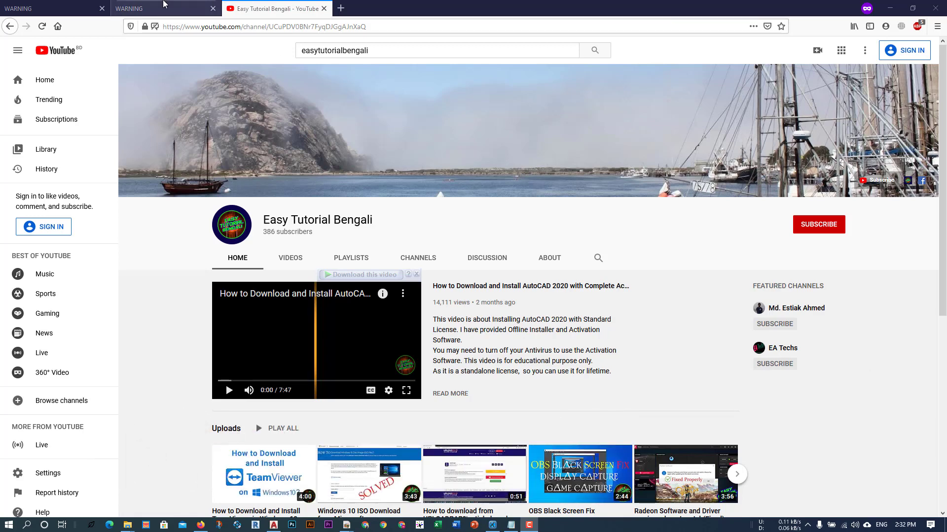
Step: Reload the mediafire.com and archive.org tabs to confirm both sites are blocked
click(152, 8)
click(207, 26)
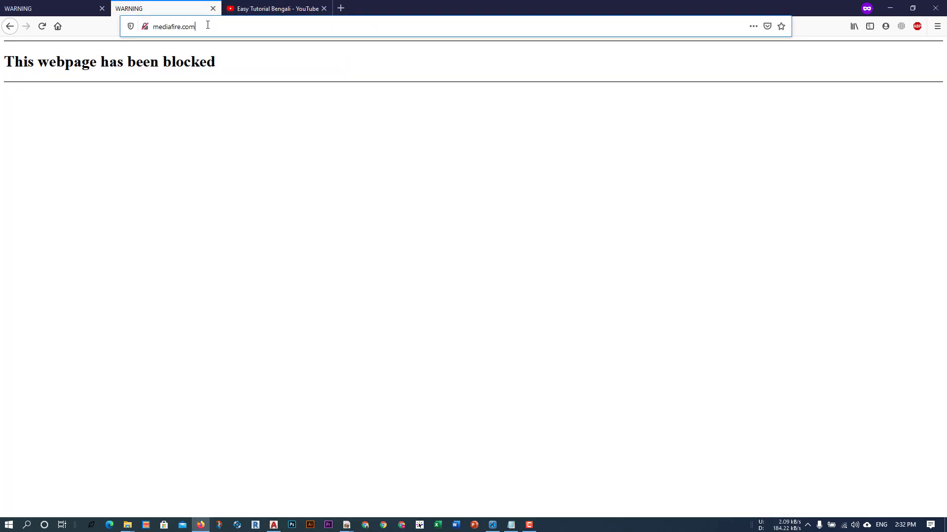
click(56, 5)
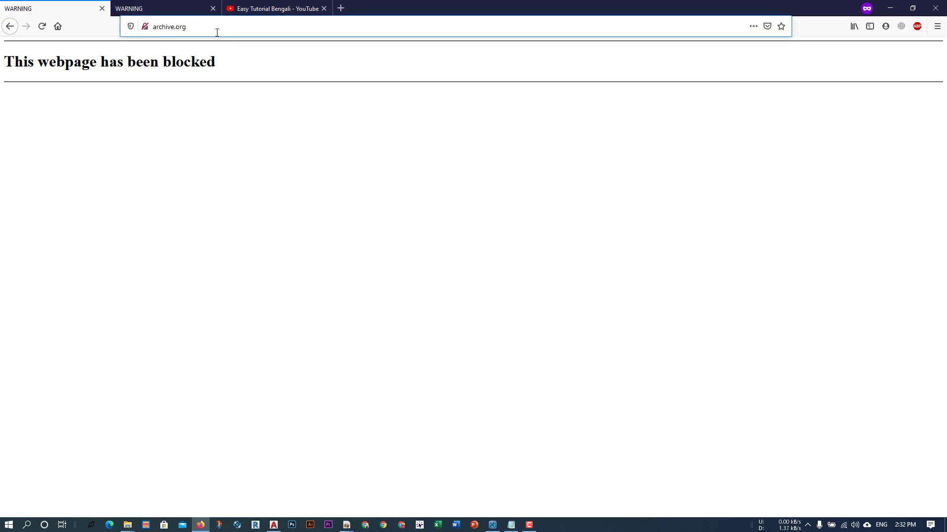
key(Return)
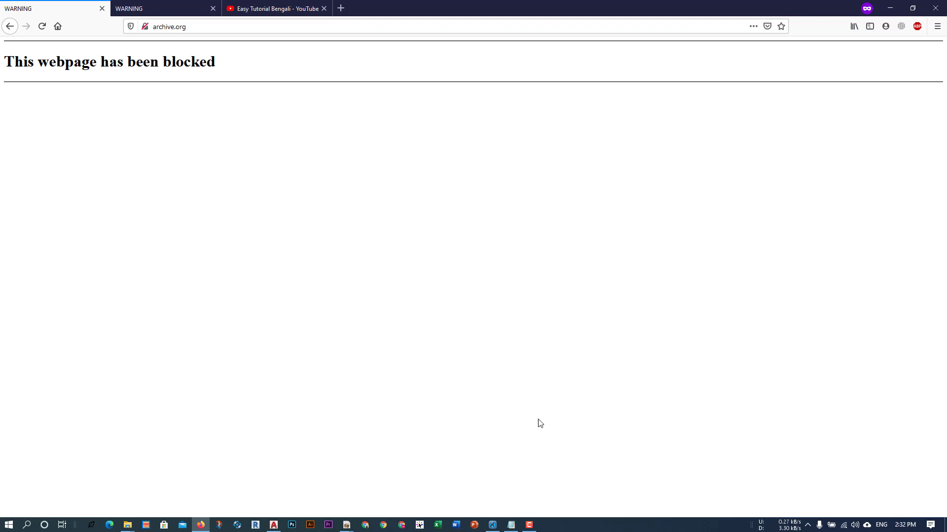
Step: Copy the GoodbyeDPI GitHub release link from the Notepad notes
click(511, 526)
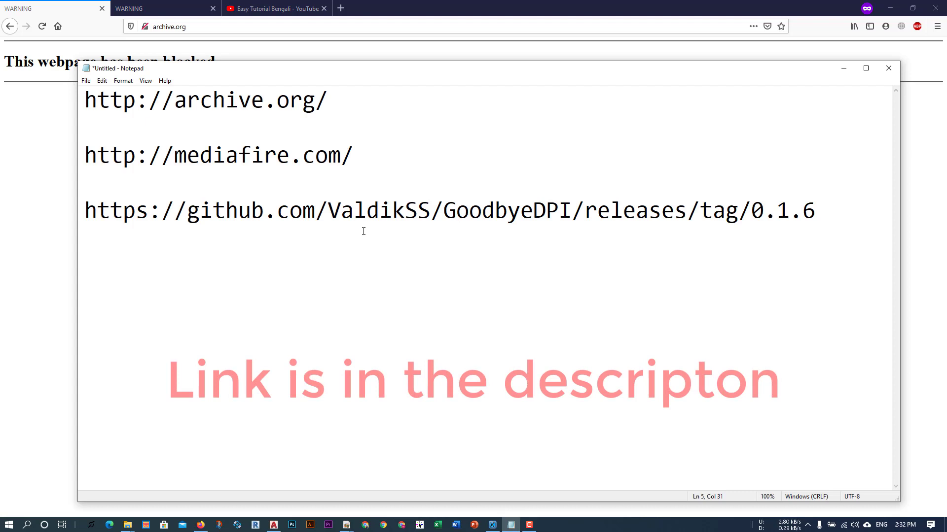
triple_click(379, 214)
key(ctrl+c)
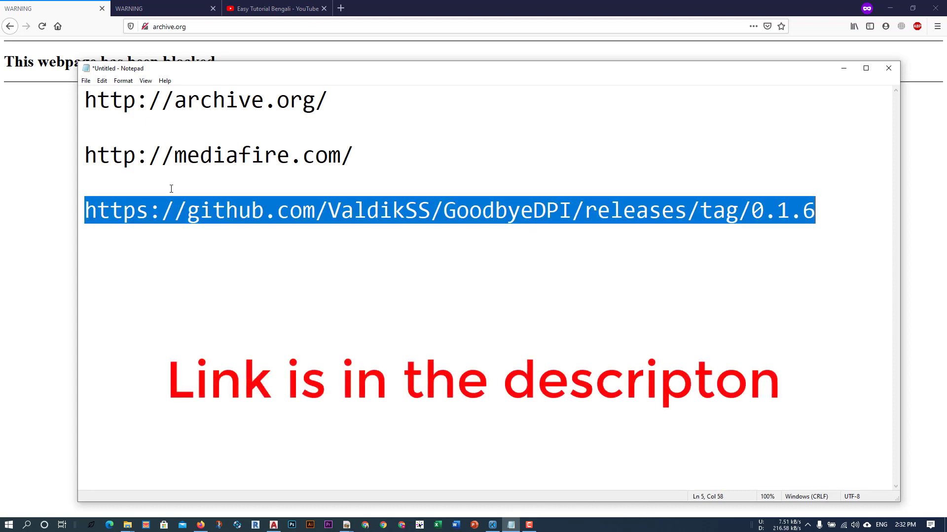
click(66, 170)
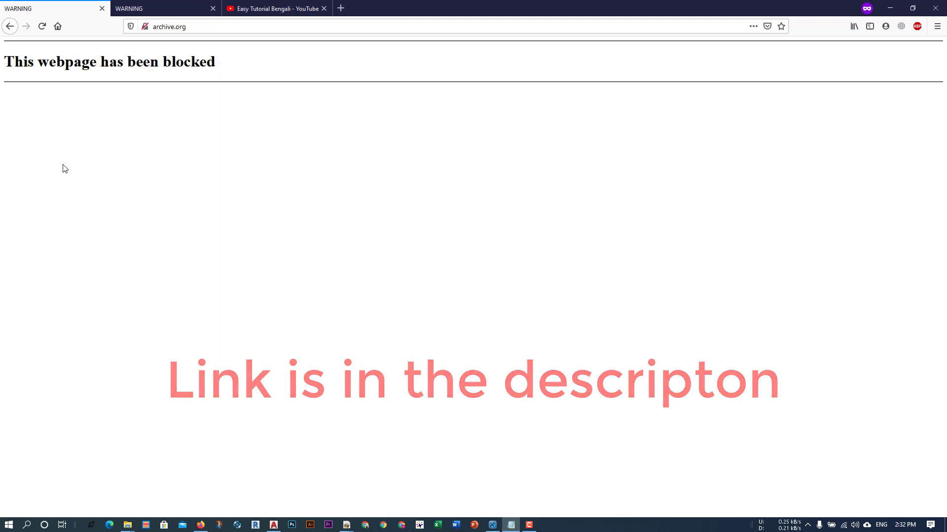
Step: Load the GoodbyeDPI GitHub release page from the copied link in a new tab
click(341, 9)
key(ctrl+v)
key(Return)
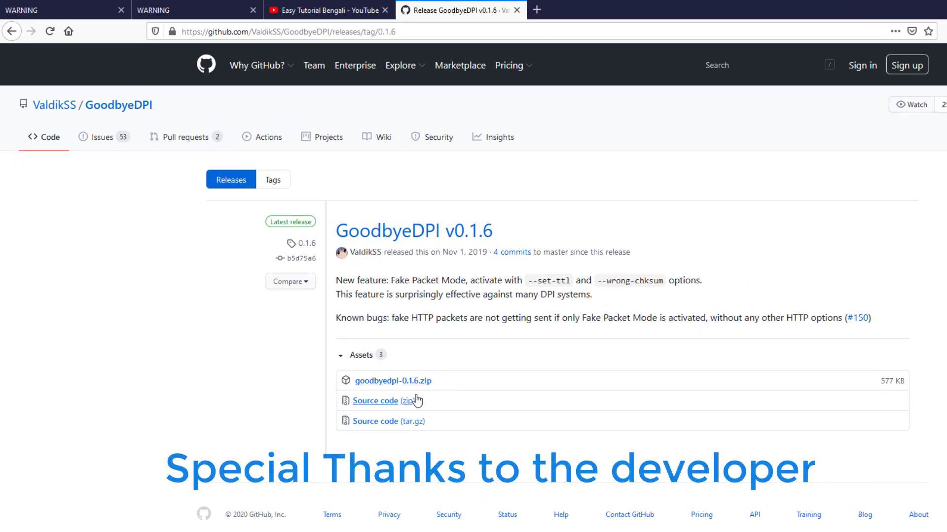
Step: Download goodbyedpi-0.1.6.zip and open it once the download completes
drag(334, 370, 450, 388)
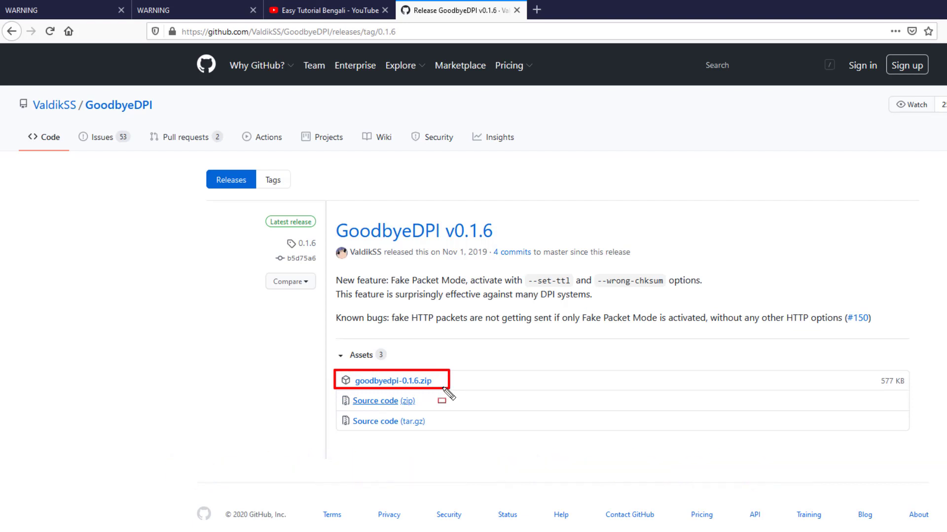
key(Escape)
click(421, 385)
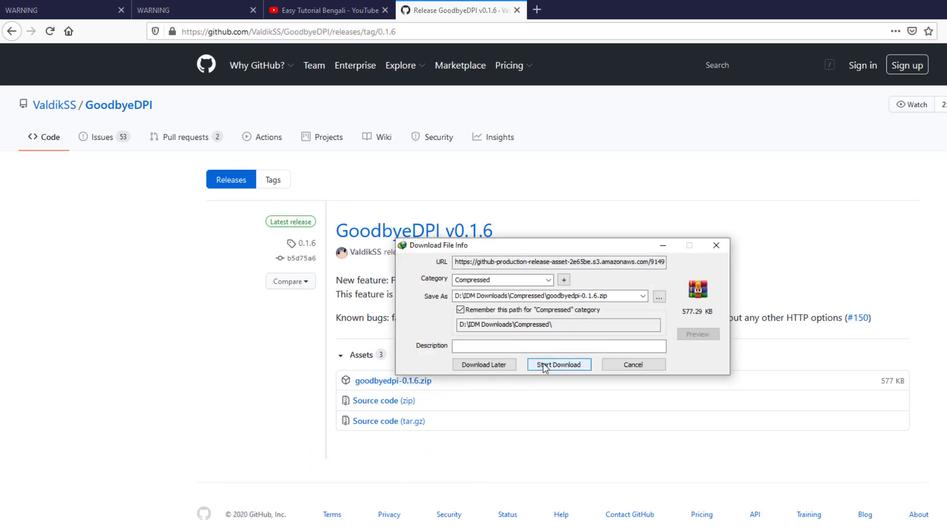
click(542, 365)
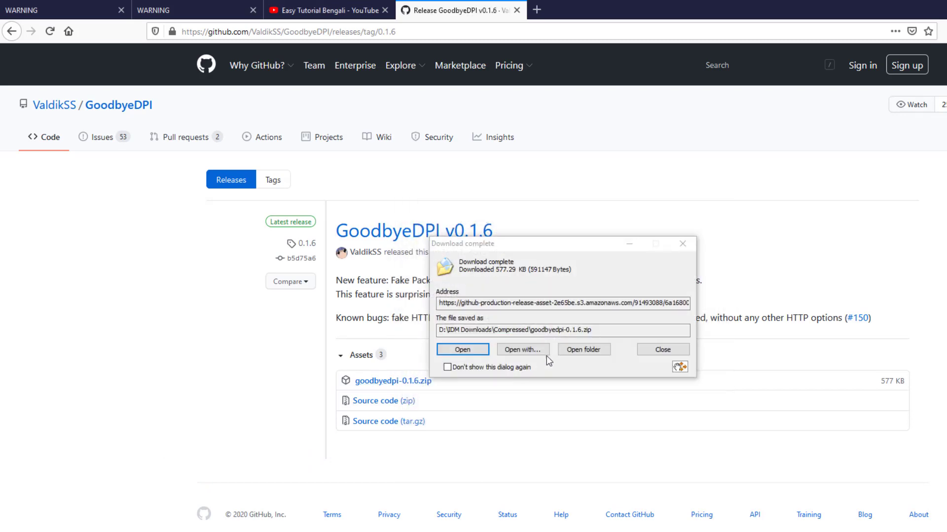
click(462, 350)
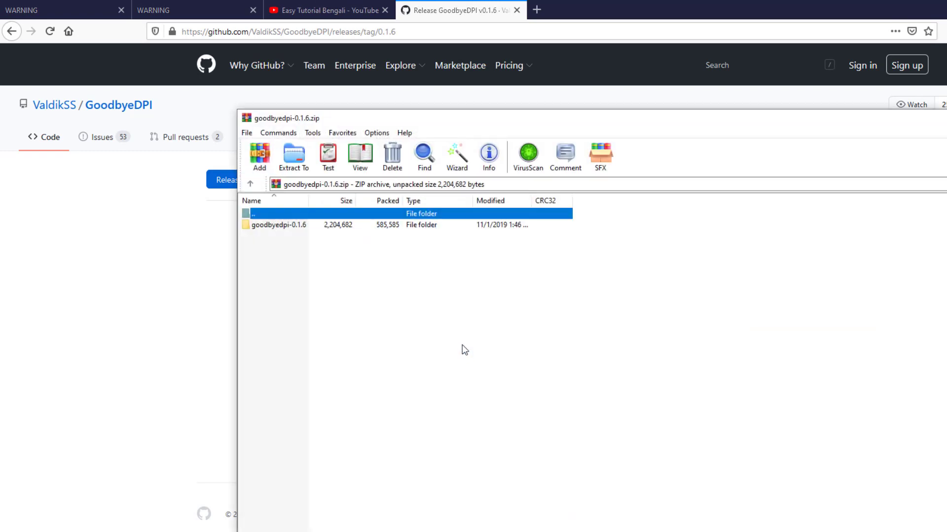
Step: Run goodbyedpi.exe from the goodbyedpi-0.1.6\x86_64 folder inside the archive
double_click(304, 228)
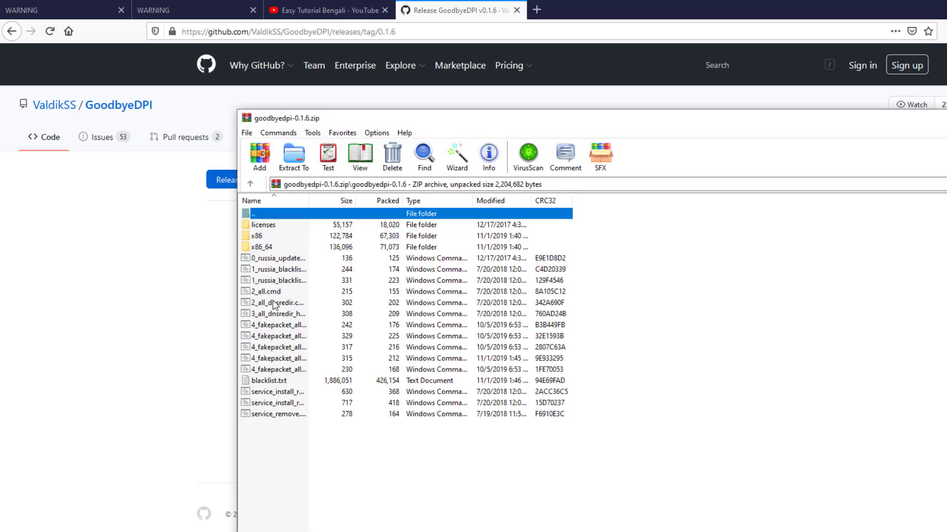
double_click(261, 248)
double_click(287, 226)
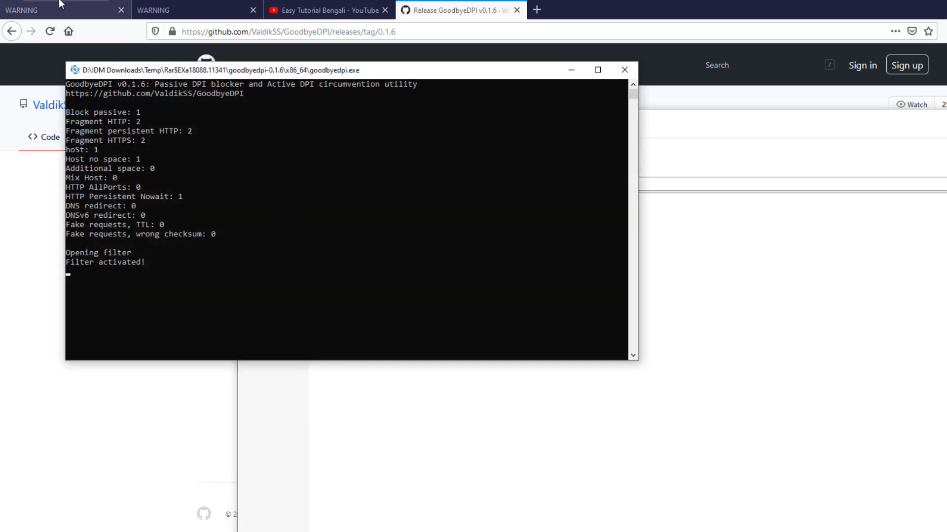
Step: Move the GoodbyeDPI console aside and reload archive.org with the filter active
click(51, 15)
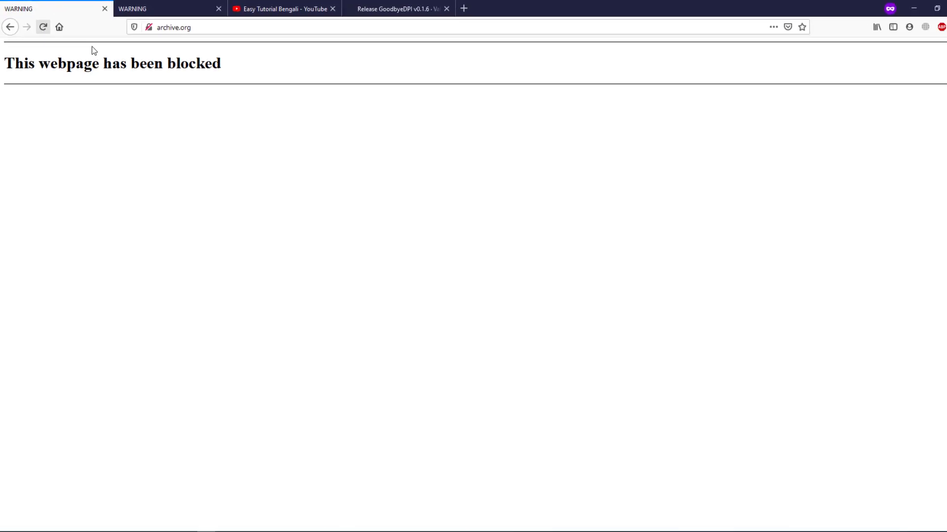
click(566, 525)
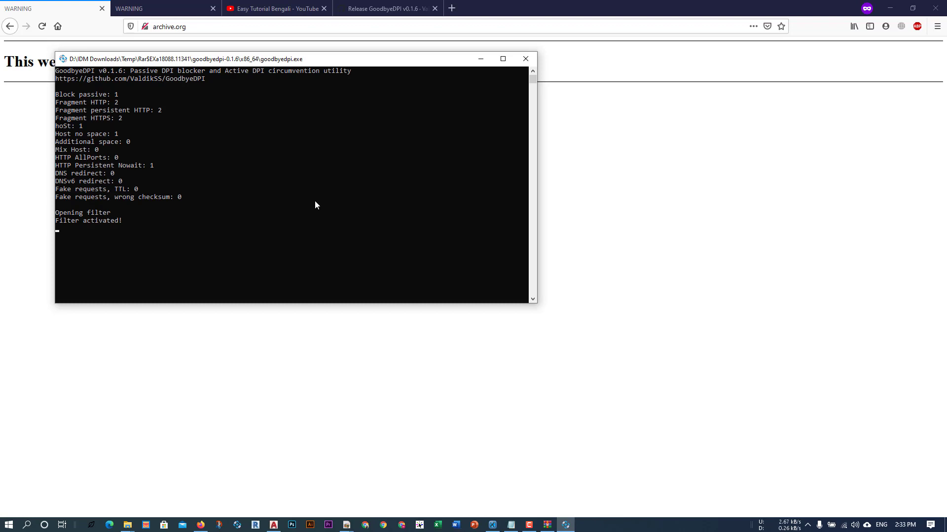
drag(149, 59, 277, 59)
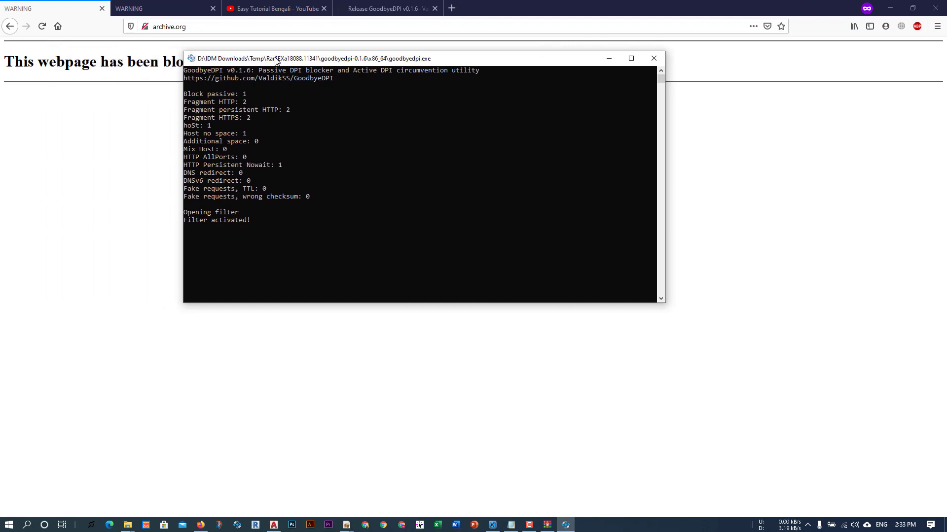
click(45, 26)
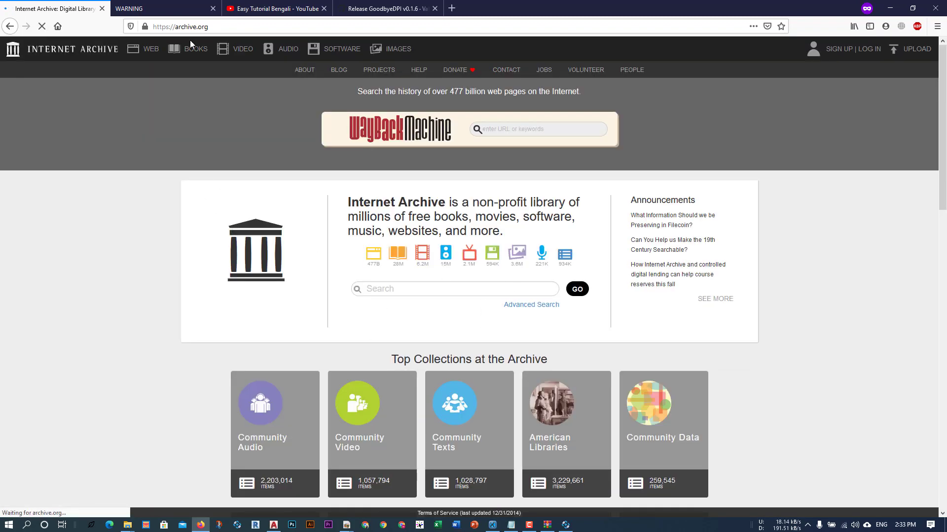
Step: Reload mediafire.com to confirm it loads, then close the GoodbyeDPI console
click(130, 4)
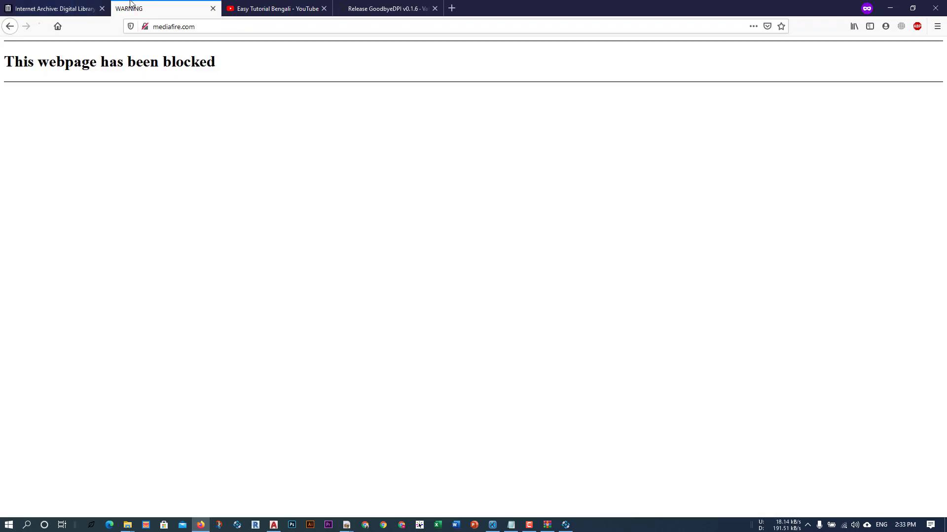
click(43, 26)
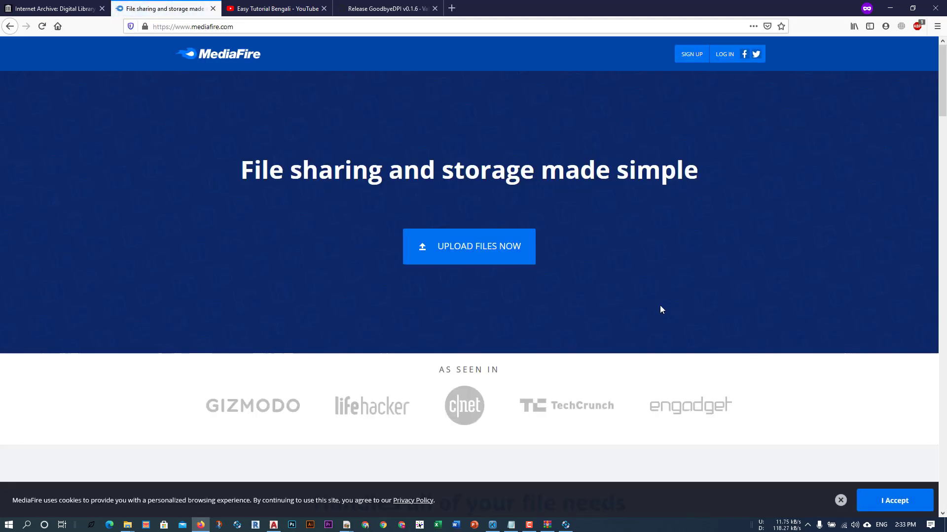
click(566, 526)
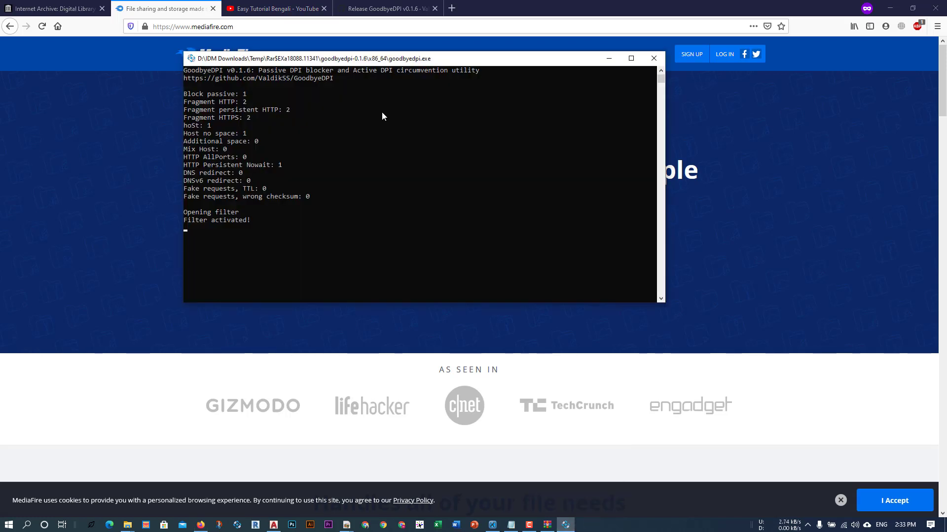
click(654, 58)
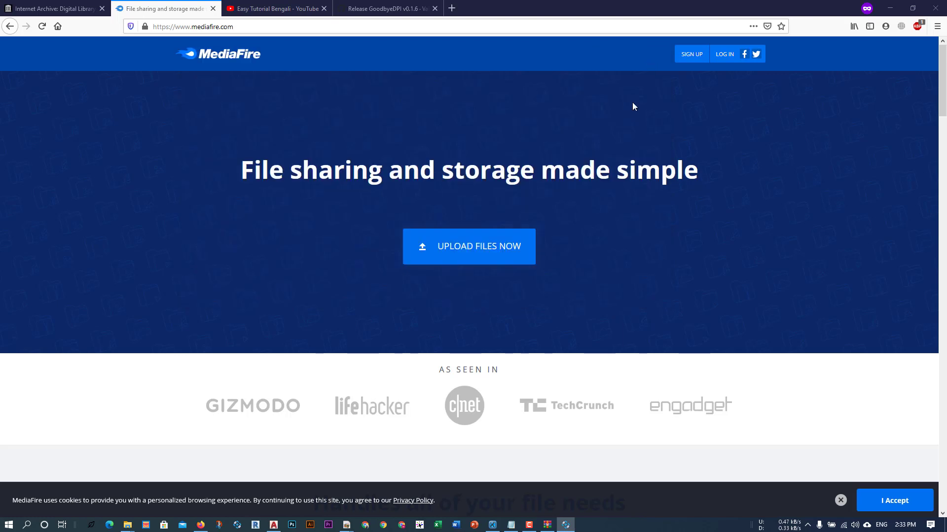
Step: Drag the goodbyedpi-0.1.6 folder from the zip's top level onto the cleared desktop
click(547, 525)
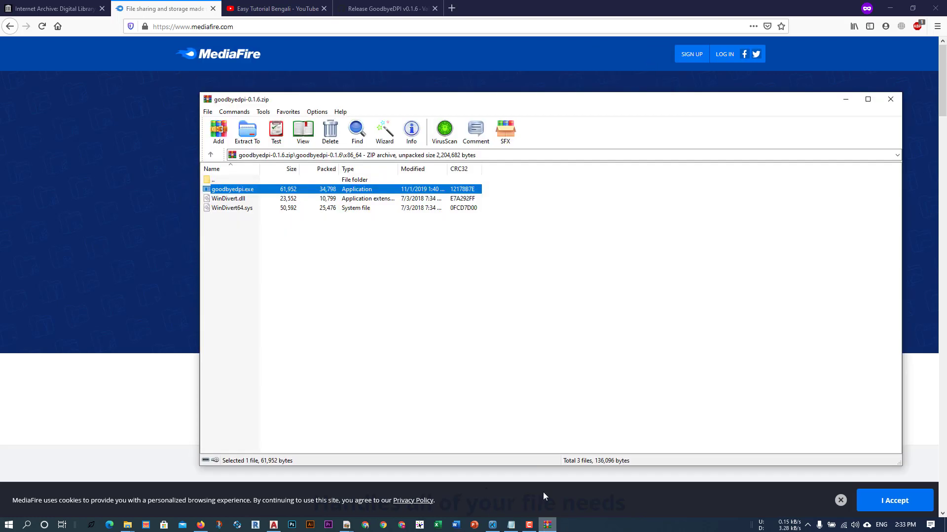
click(210, 156)
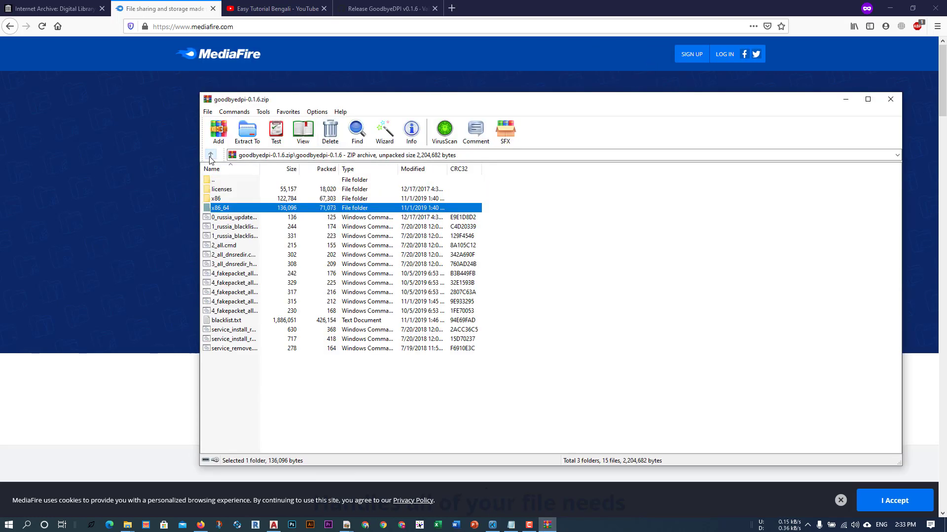
click(893, 9)
click(842, 70)
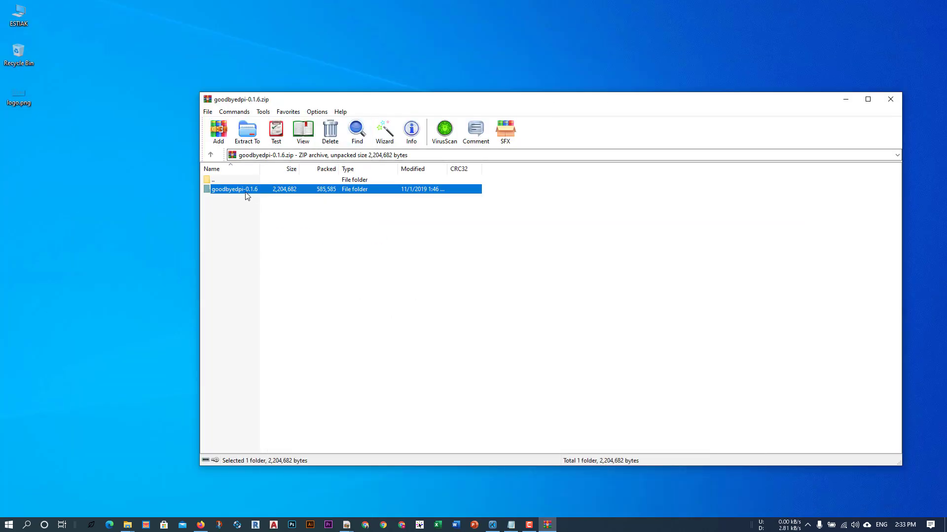
drag(246, 197, 94, 235)
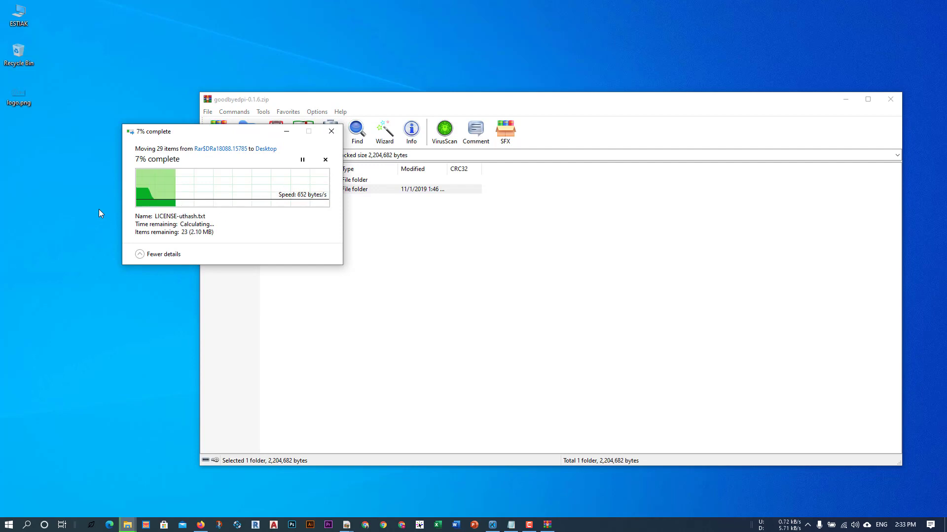
Step: Run goodbyedpi.exe from the extracted goodbyedpi-0.1.6\x86_64 folder on the desktop
double_click(83, 211)
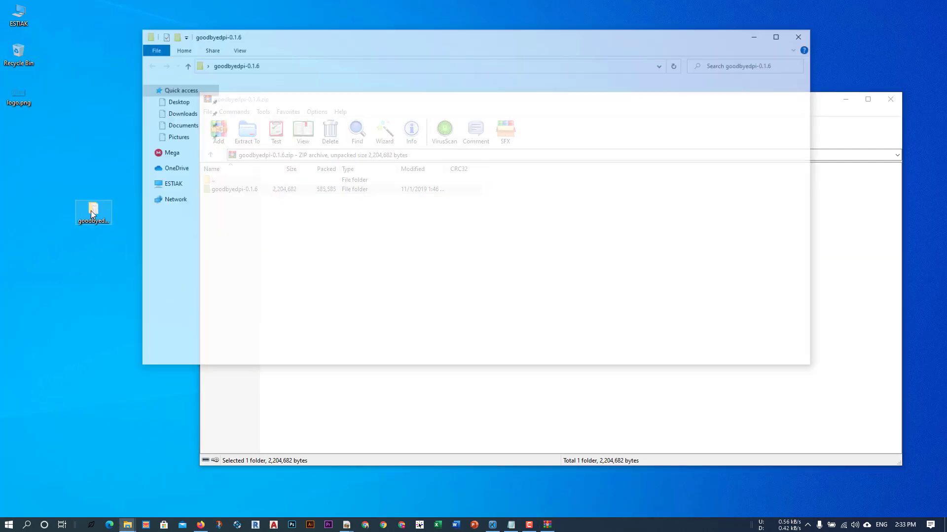
double_click(245, 117)
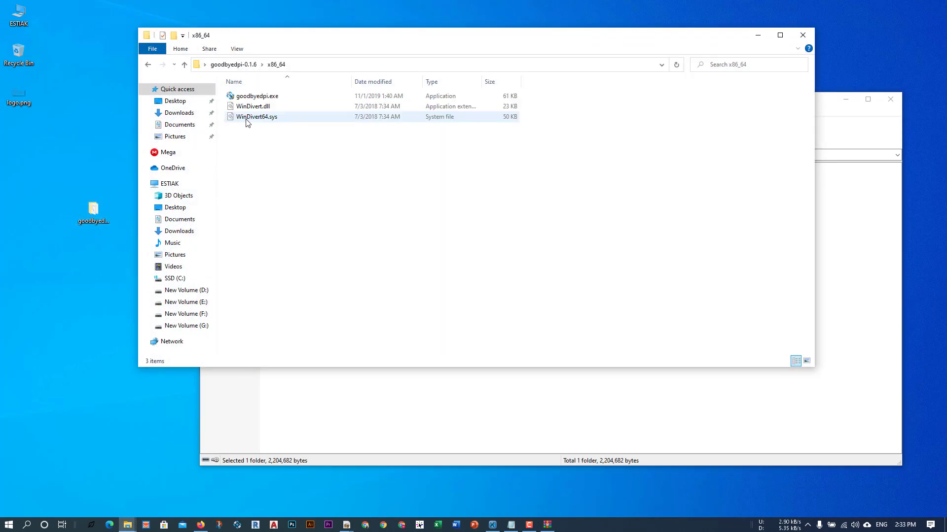
double_click(259, 98)
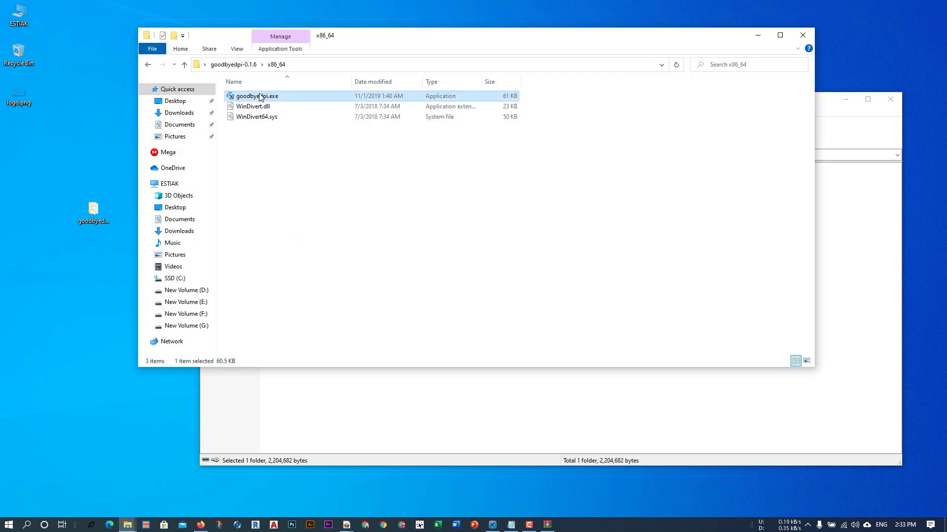
Step: Pin goodbyedpi.exe to the taskbar, relaunch it from the pin, and close both consoles
right_click(565, 525)
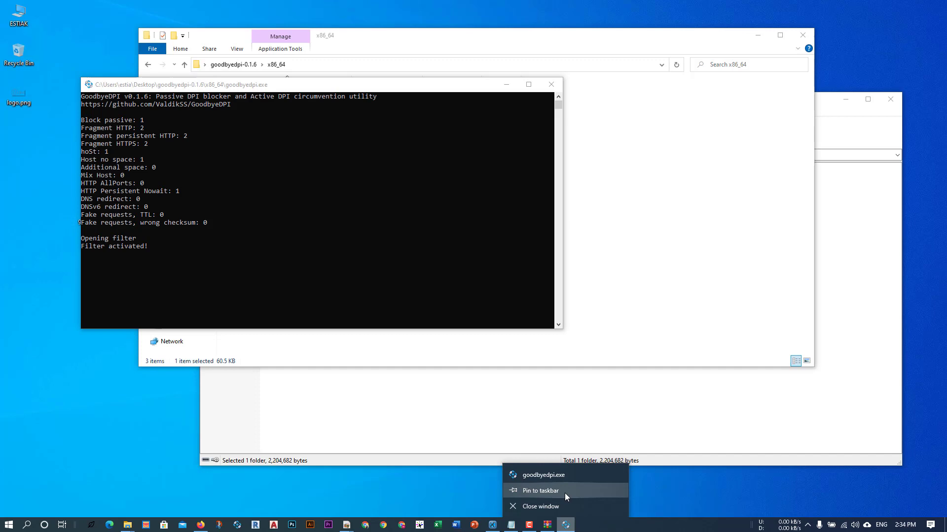
click(564, 493)
click(550, 85)
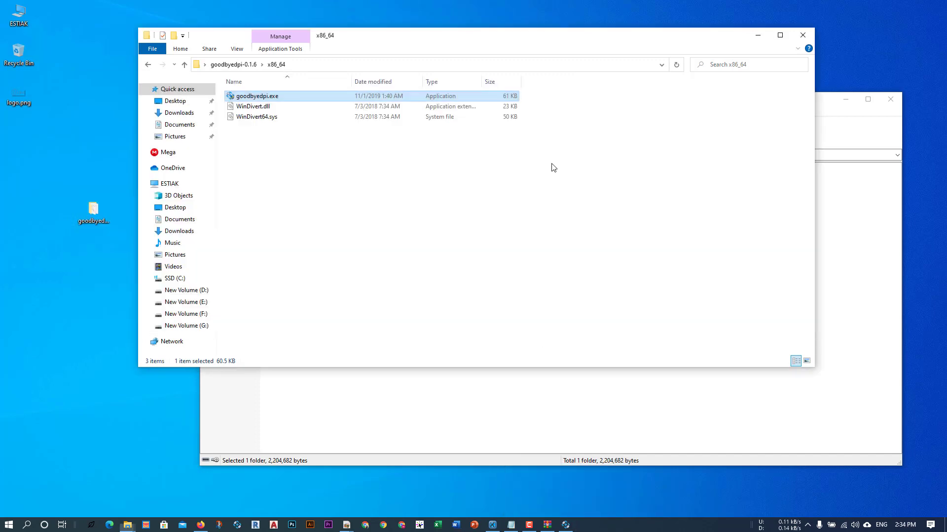
click(566, 525)
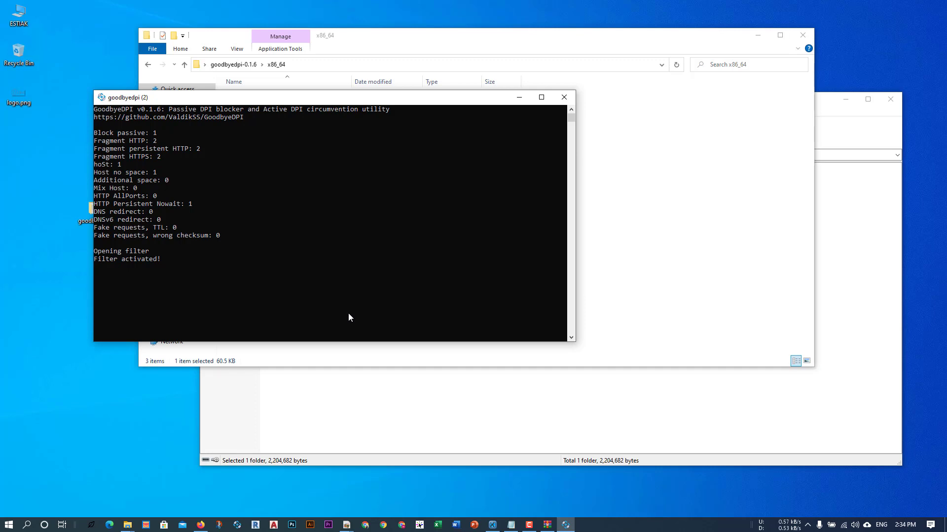
click(564, 98)
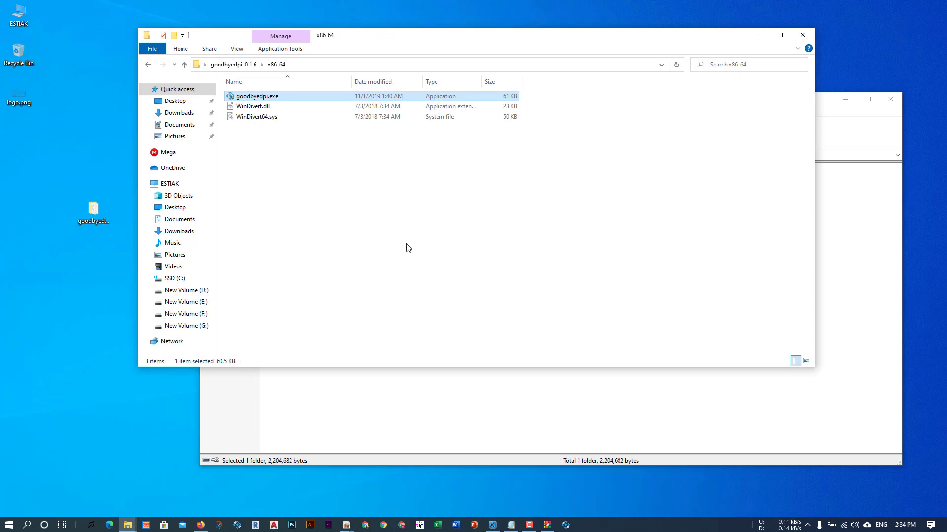
click(755, 35)
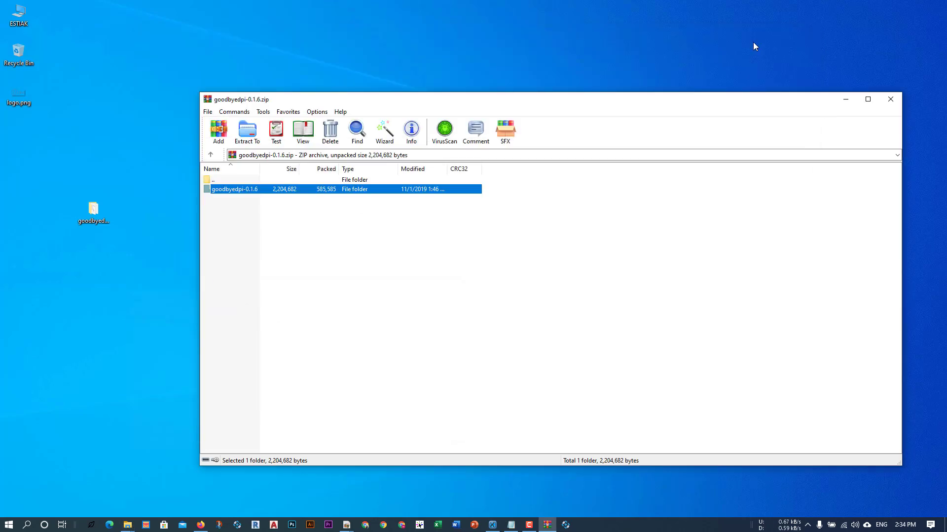